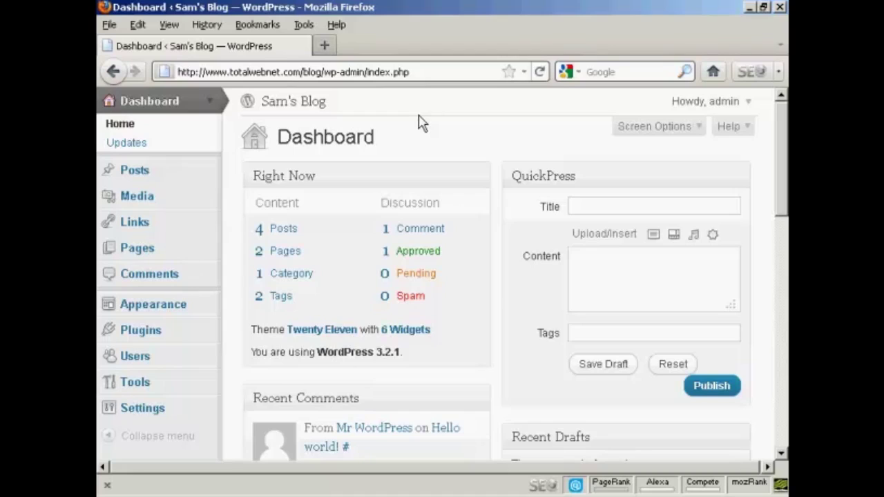
# Go from the Dashboard to the installed Plugins page
pyautogui.click(147, 337)
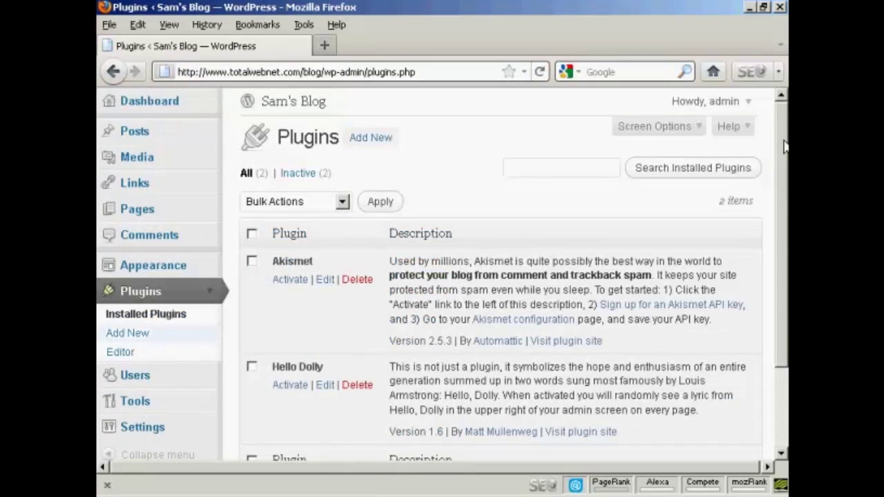
# Open the Add New plugins page and put the cursor in its empty search box
pyautogui.moveTo(786, 147)
pyautogui.mouseDown()
pyautogui.moveTo(785, 198)
pyautogui.moveTo(785, 133)
pyautogui.mouseUp()
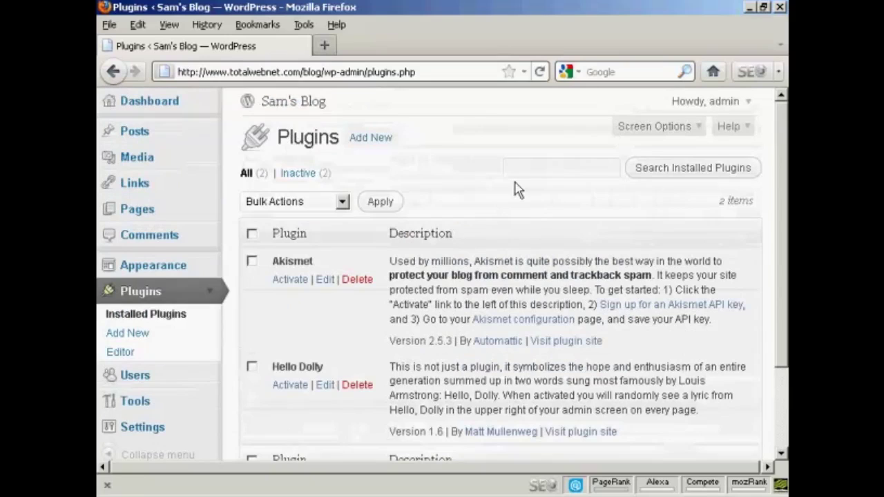
pyautogui.click(132, 335)
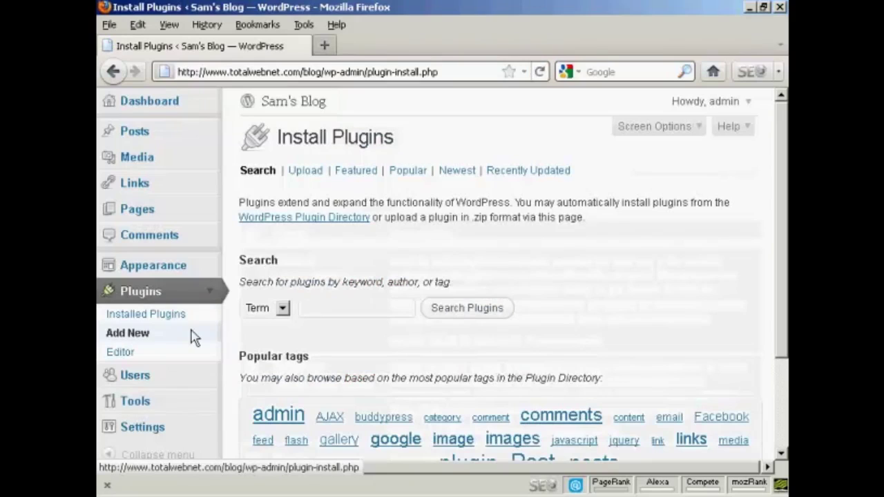
pyautogui.click(305, 307)
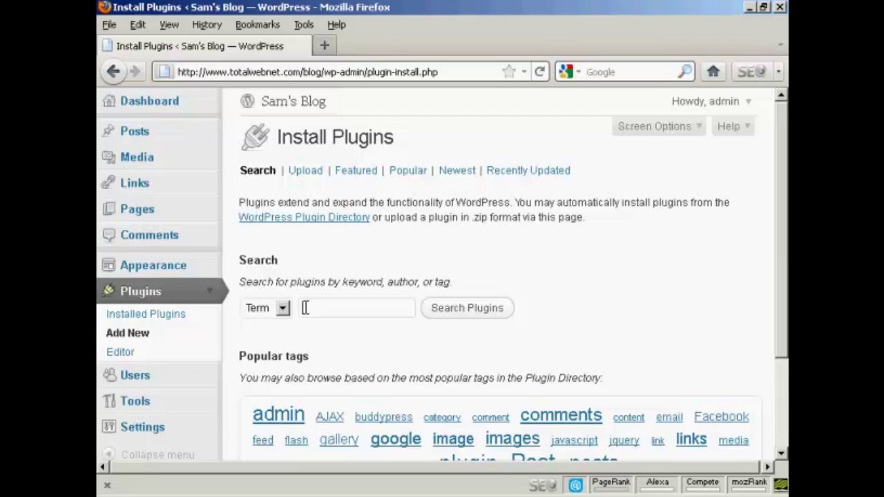
# Search the plugin directory for 'all in one SEO pack'
pyautogui.write('s')
pyautogui.write('ll')
pyautogui.write(' in')
pyautogui.write(' one')
pyautogui.write(' S')
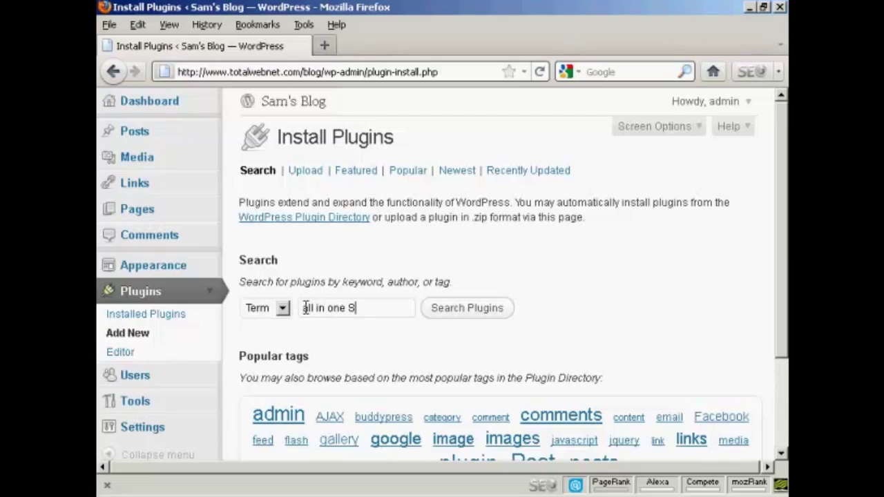
pyautogui.write('EO pac')
pyautogui.write('k')
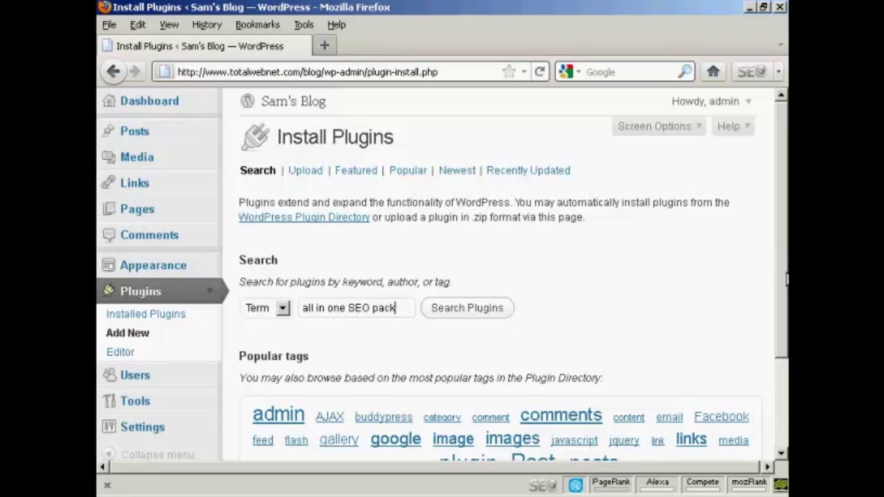
pyautogui.moveTo(786, 278); pyautogui.dragTo(786, 324)
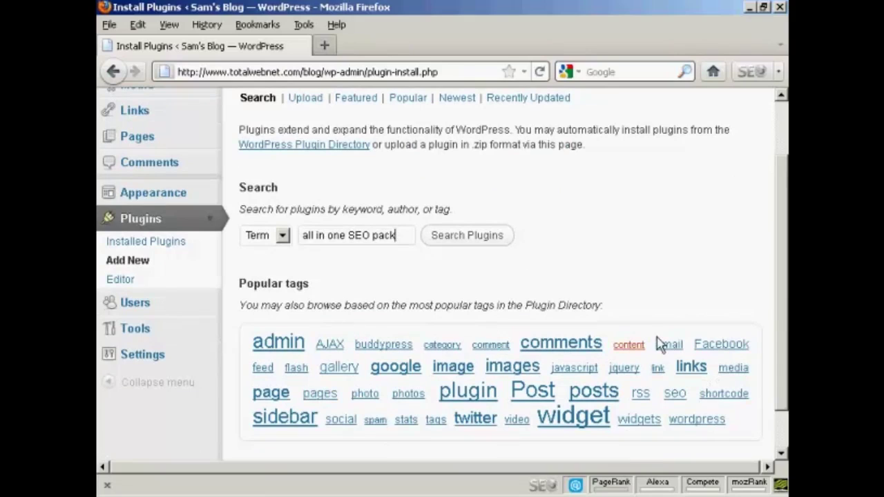
pyautogui.click(473, 239)
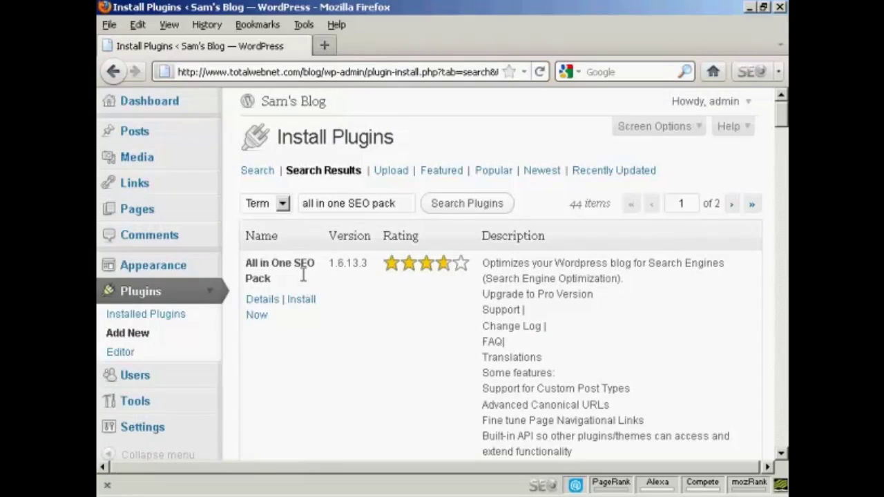
# Install All in One SEO Pack 1.6.13.3, confirming the installation prompt
pyautogui.click(304, 304)
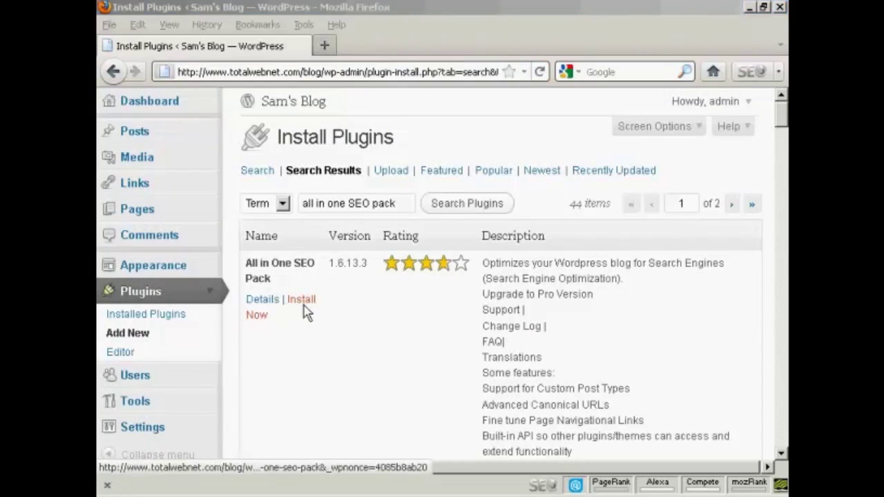
pyautogui.press('Return')
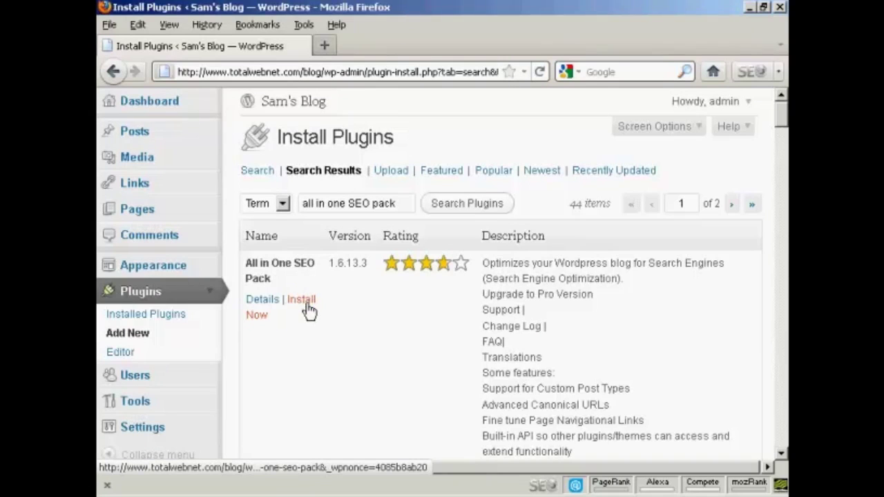
pyautogui.click(307, 304)
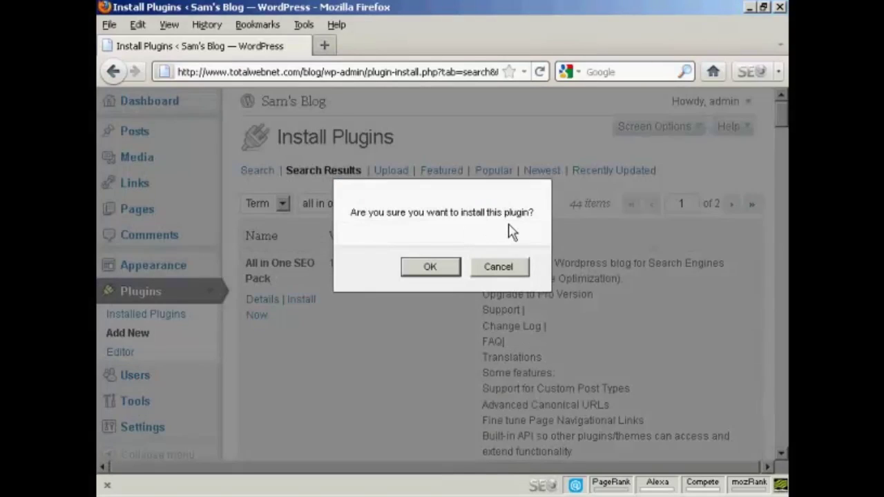
pyautogui.click(438, 274)
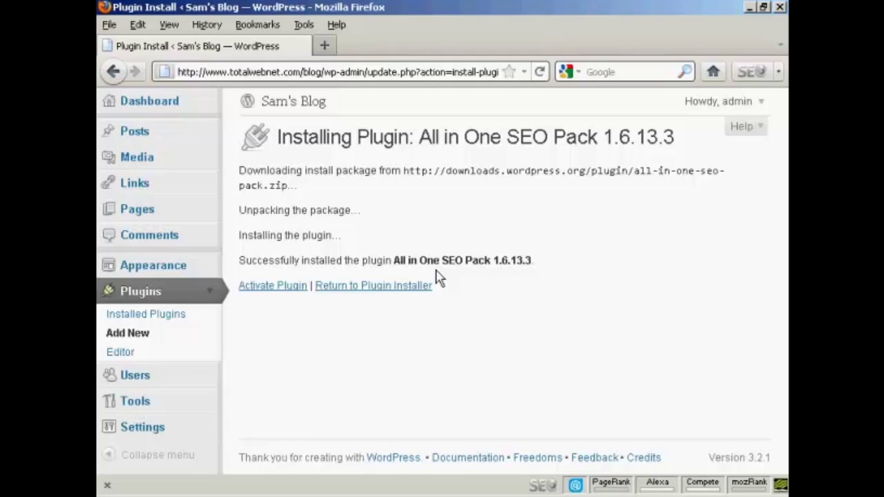
# Activate All in One SEO Pack and follow the red notice link to its options
pyautogui.click(287, 293)
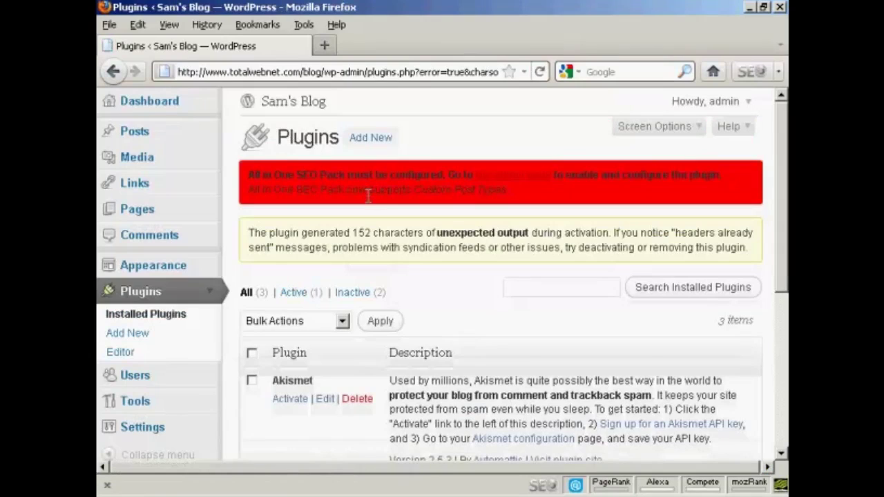
pyautogui.click(521, 183)
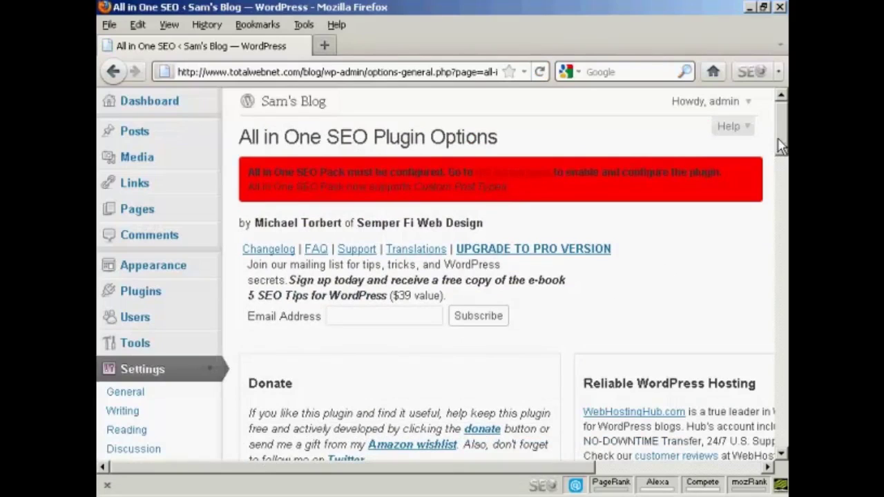
# Set All in One SEO Plugin Status to Enabled and save with Update Options
pyautogui.moveTo(782, 144); pyautogui.dragTo(781, 237)
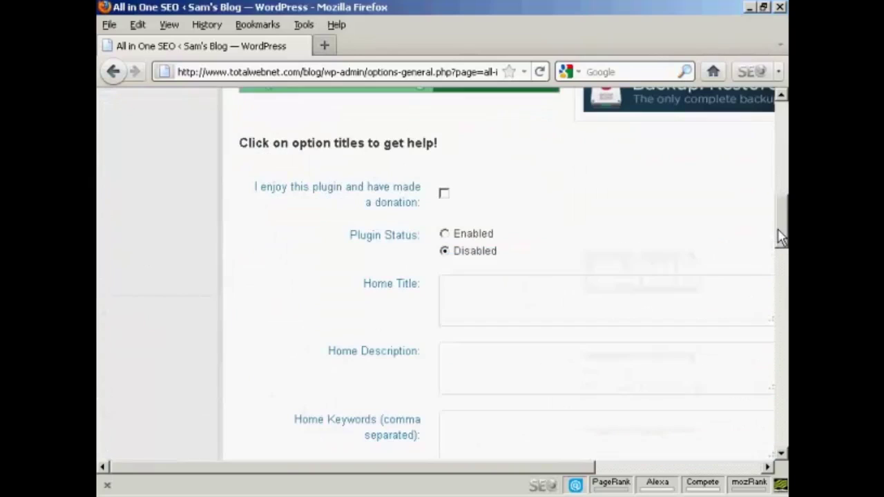
pyautogui.click(444, 235)
pyautogui.moveTo(782, 234); pyautogui.dragTo(781, 432)
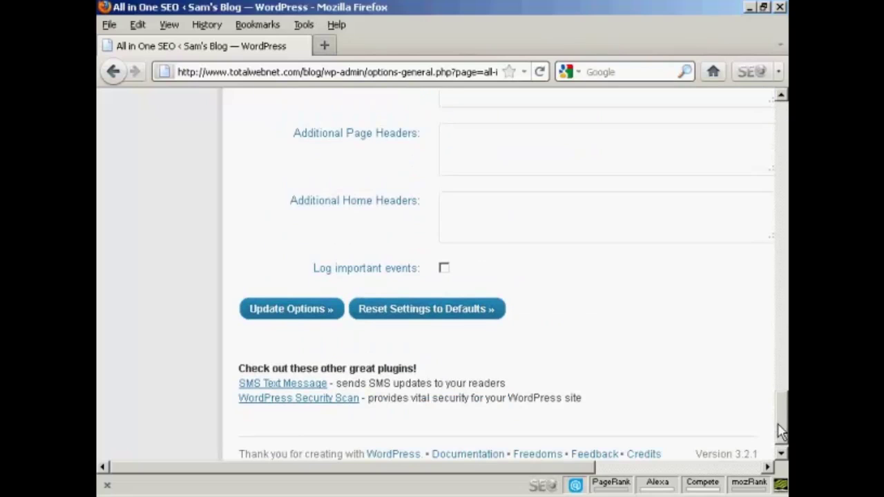
pyautogui.click(289, 317)
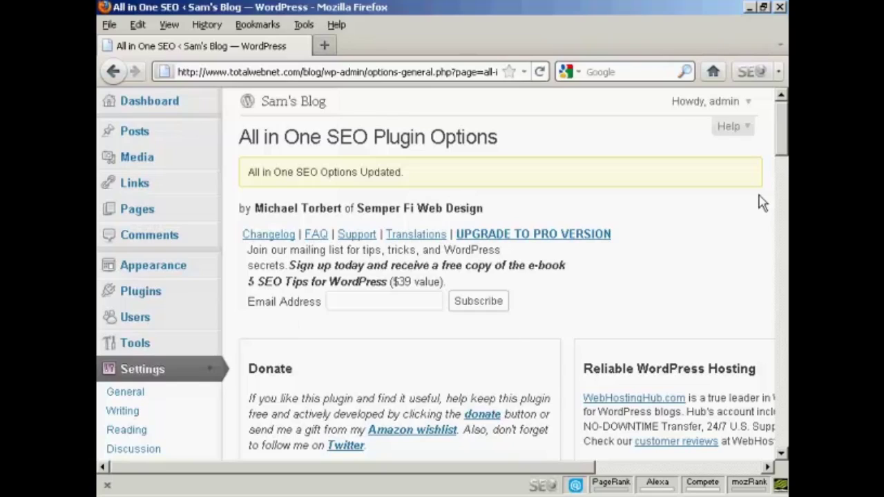
pyautogui.moveTo(781, 138); pyautogui.dragTo(782, 155)
pyautogui.scroll(-2, 782, 155)
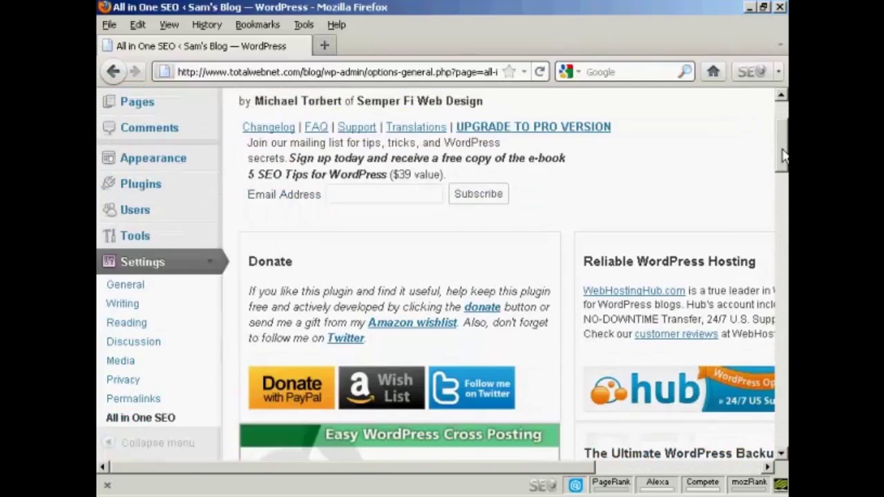
pyautogui.scroll(-3, 782, 155)
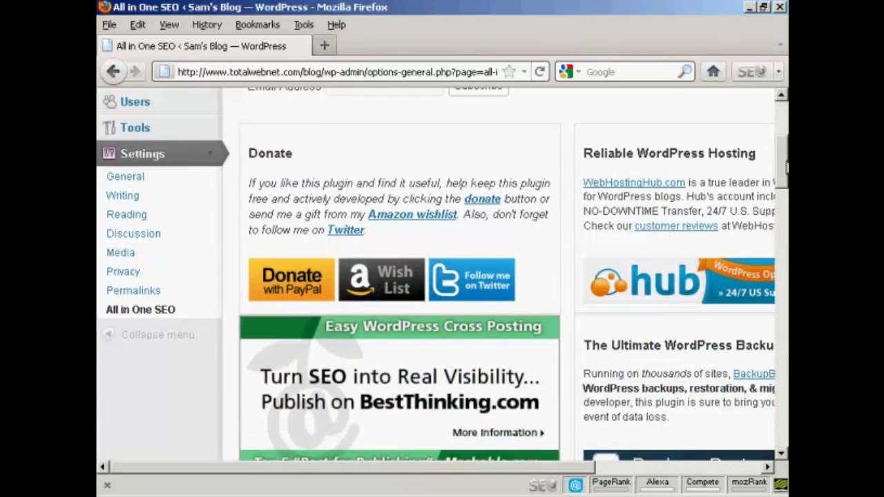
pyautogui.moveTo(785, 165); pyautogui.dragTo(785, 123)
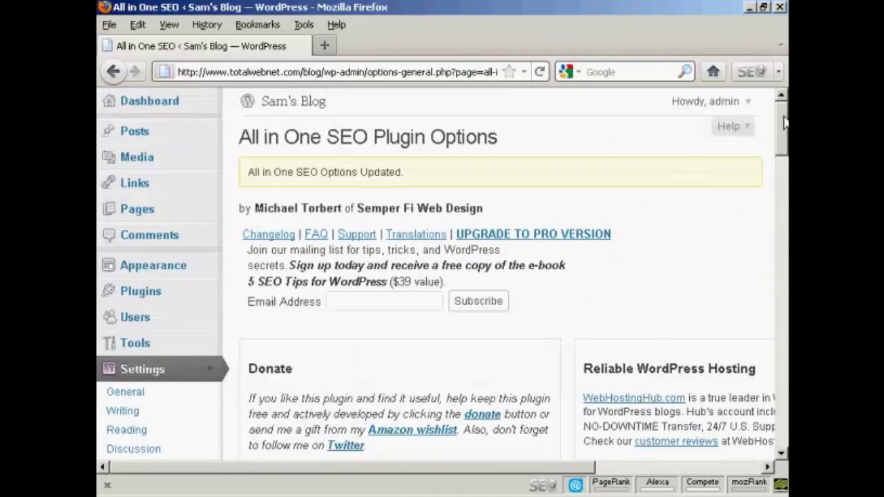